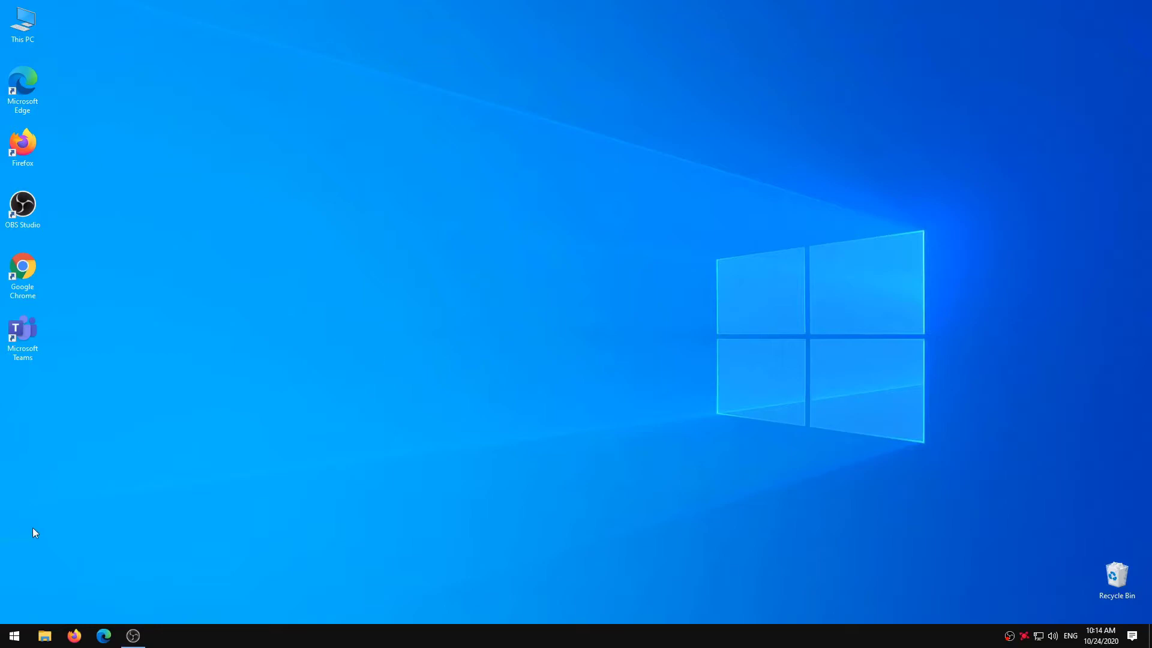
- Launch the Camera app from a Start search for 'ca' and move its window right
left_click(26, 638)
type("c")
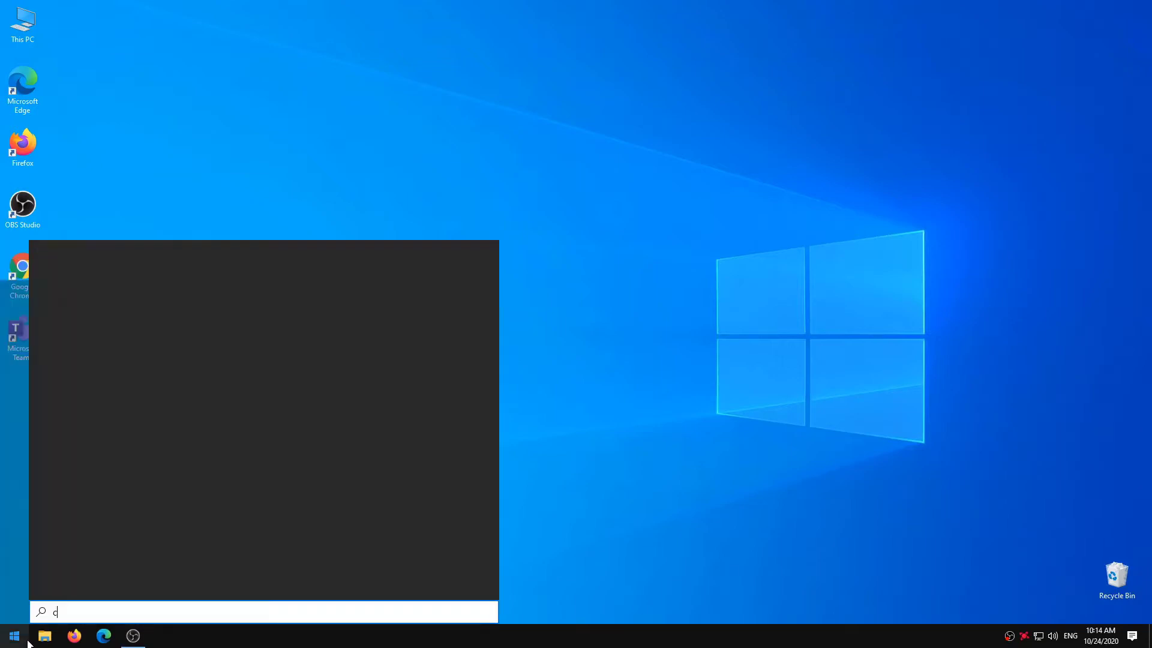
type("a")
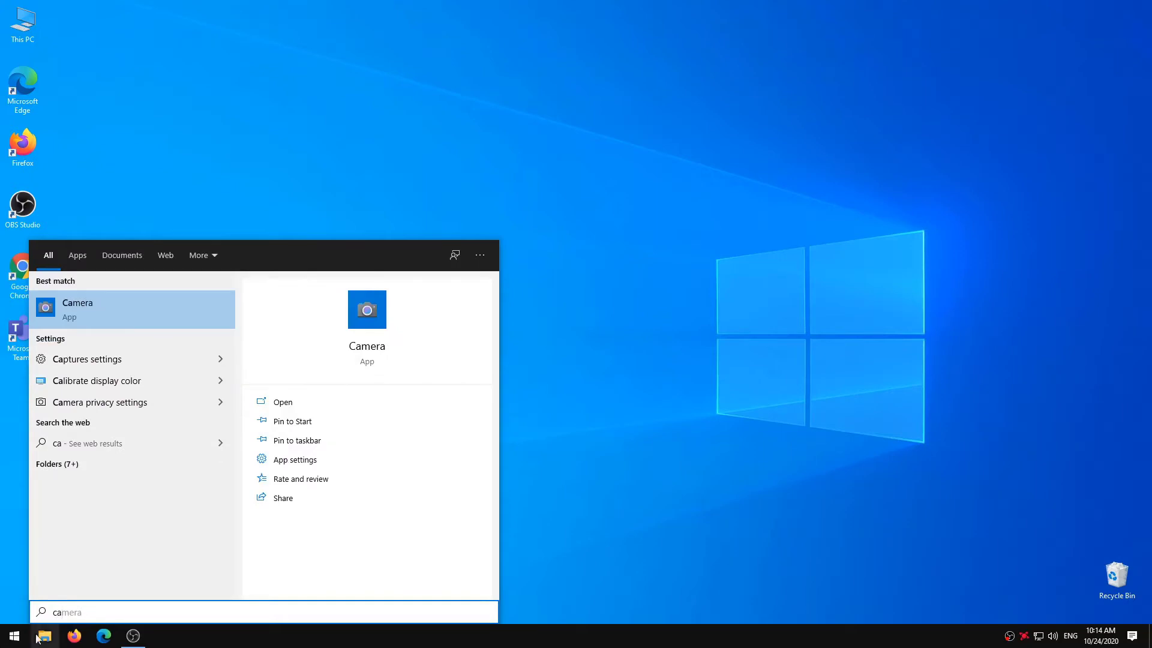
left_click(191, 308)
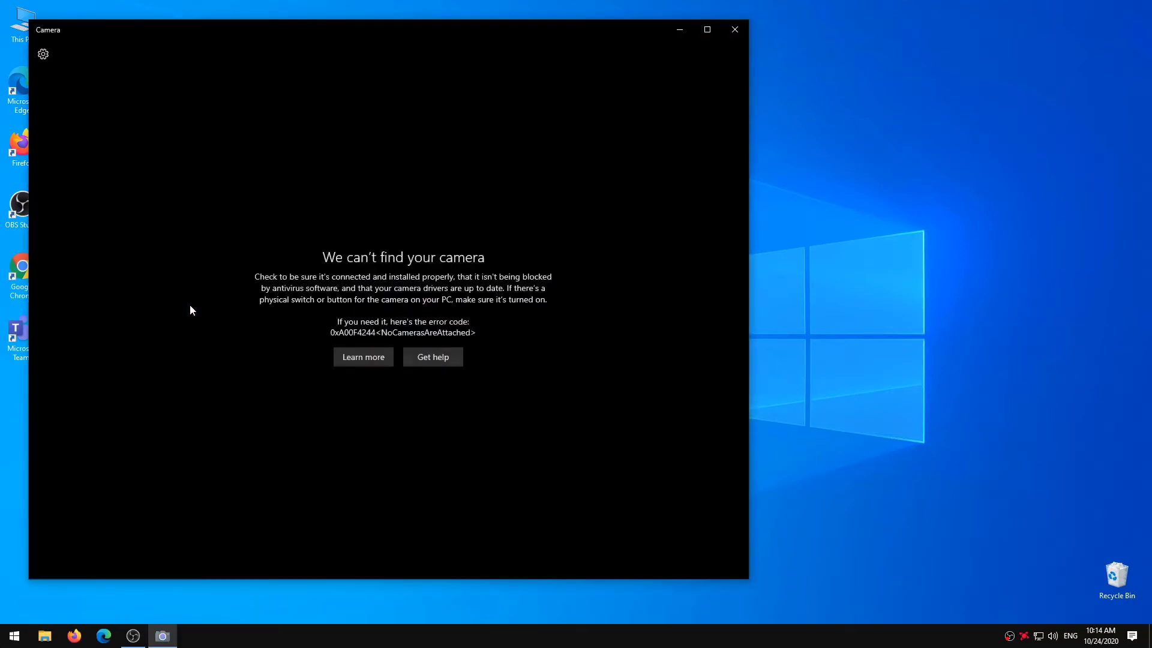
left_click_drag(520, 37, 684, 42)
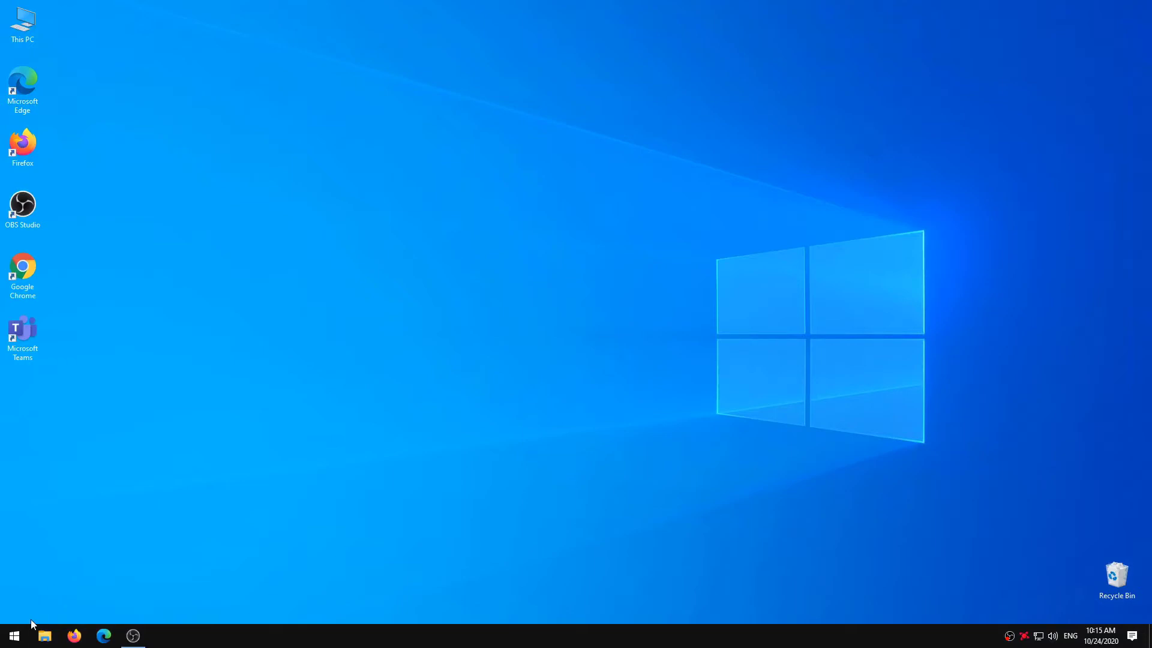
- In Settings > Privacy > Camera, turn device camera access On and allow apps to access the camera
left_click(15, 638)
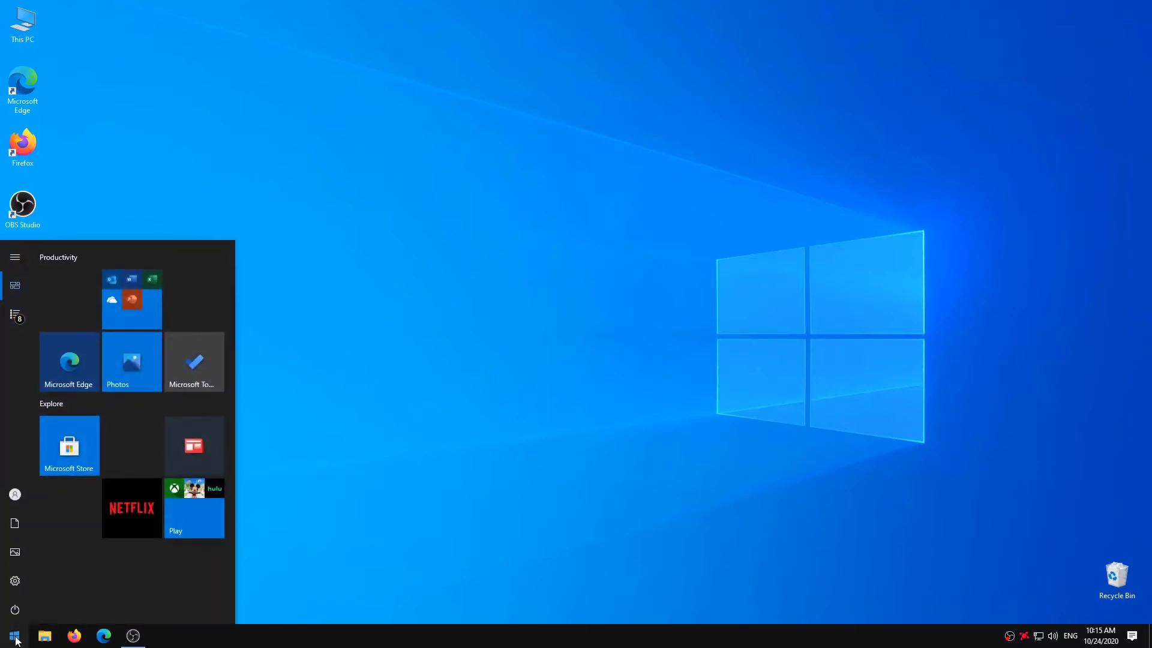
left_click(17, 582)
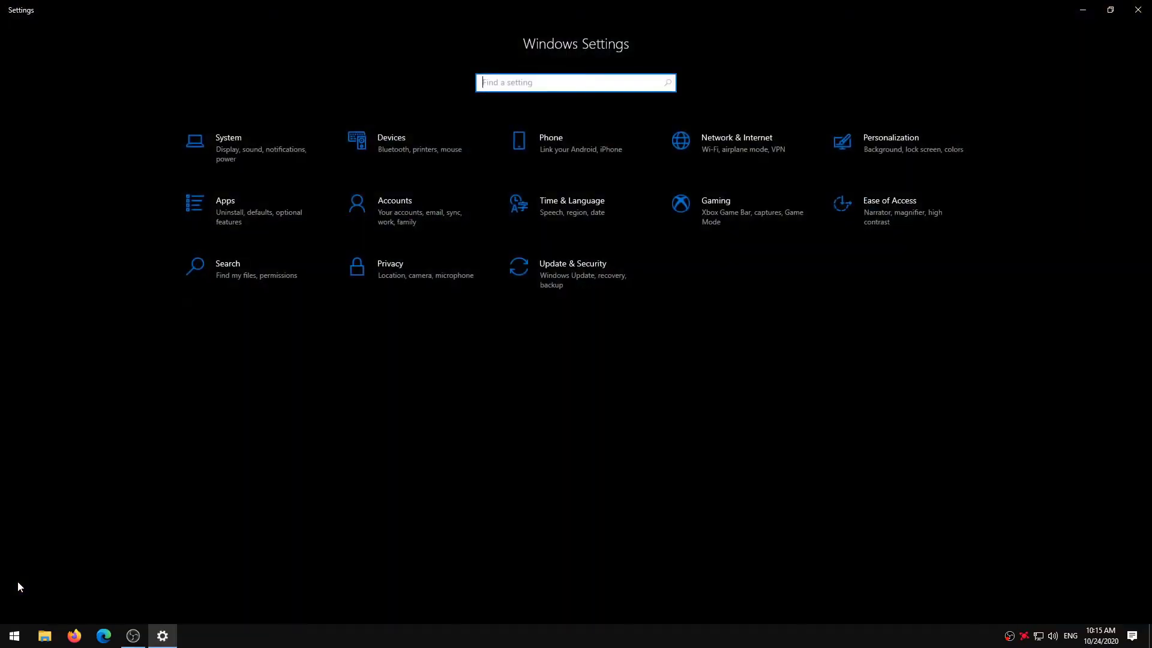
left_click(405, 282)
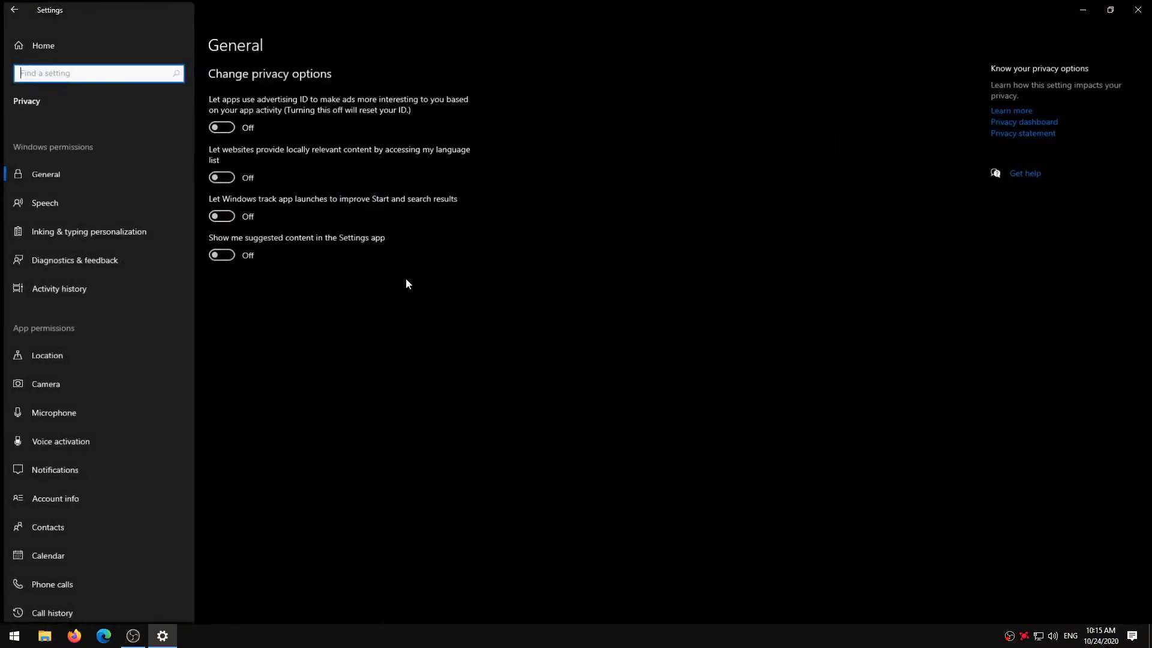
left_click(99, 379)
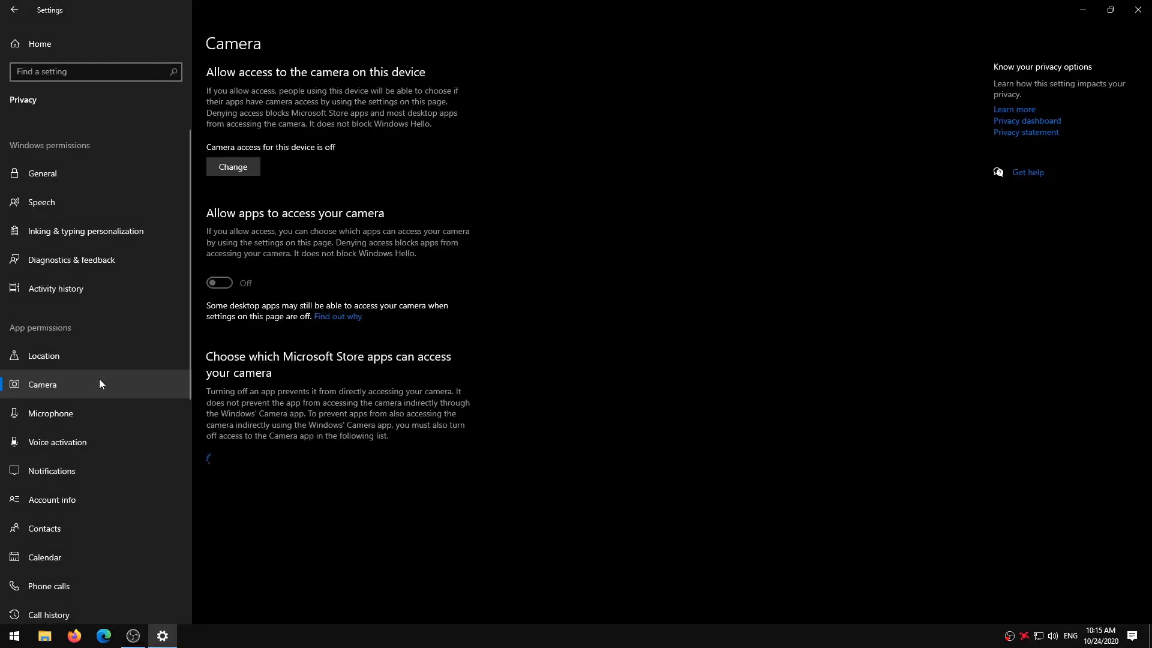
left_click(227, 168)
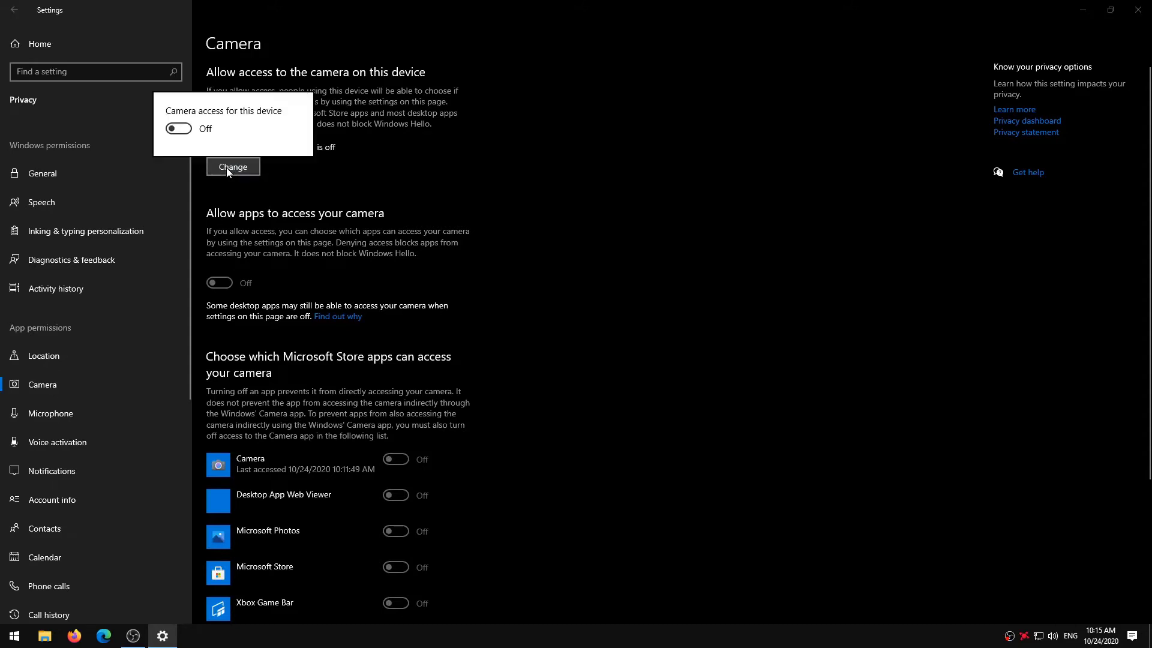
left_click(184, 129)
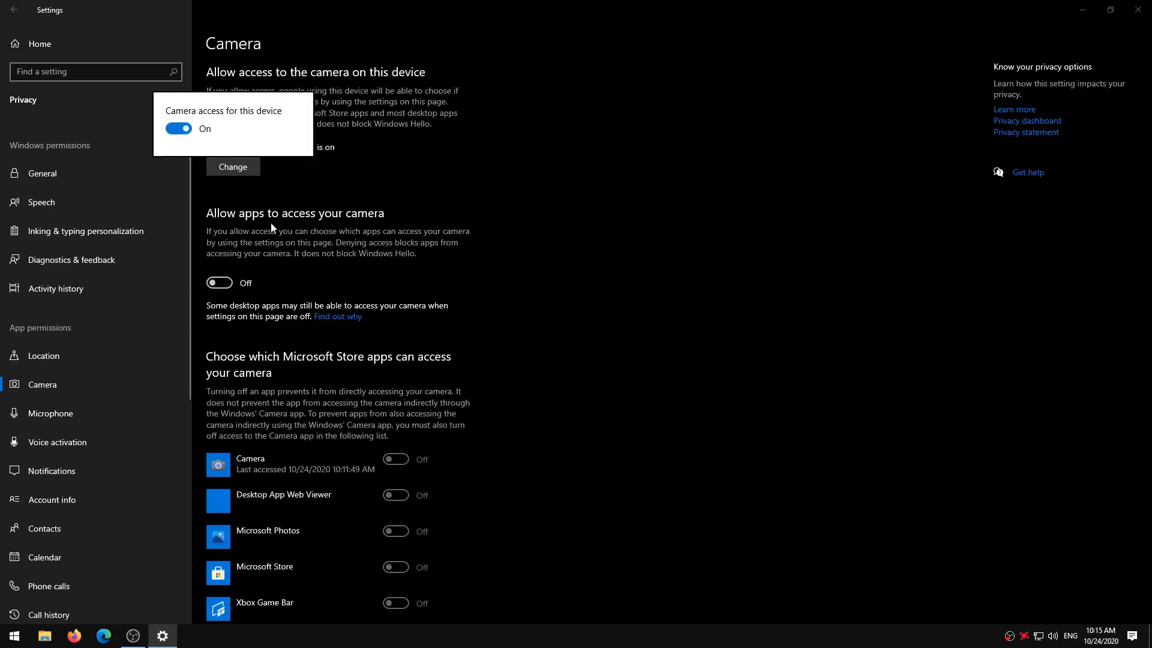
left_click(249, 261)
left_click(230, 289)
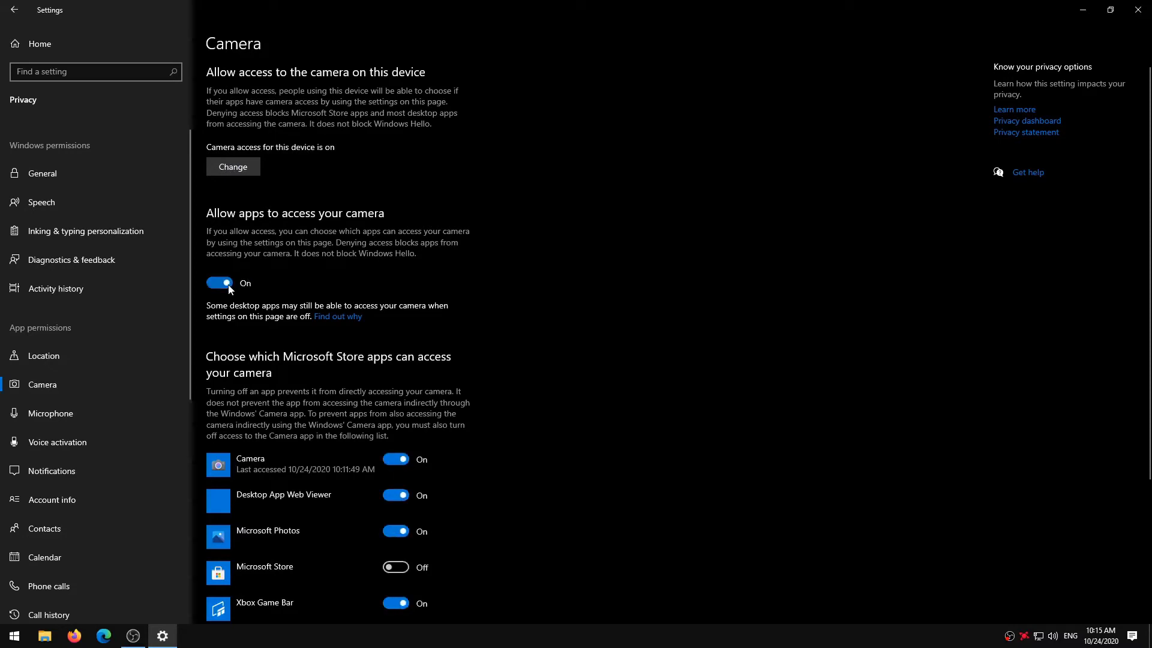
- Review the per-app camera permission toggles, then close the Settings window
scroll(244, 367, "down", 3)
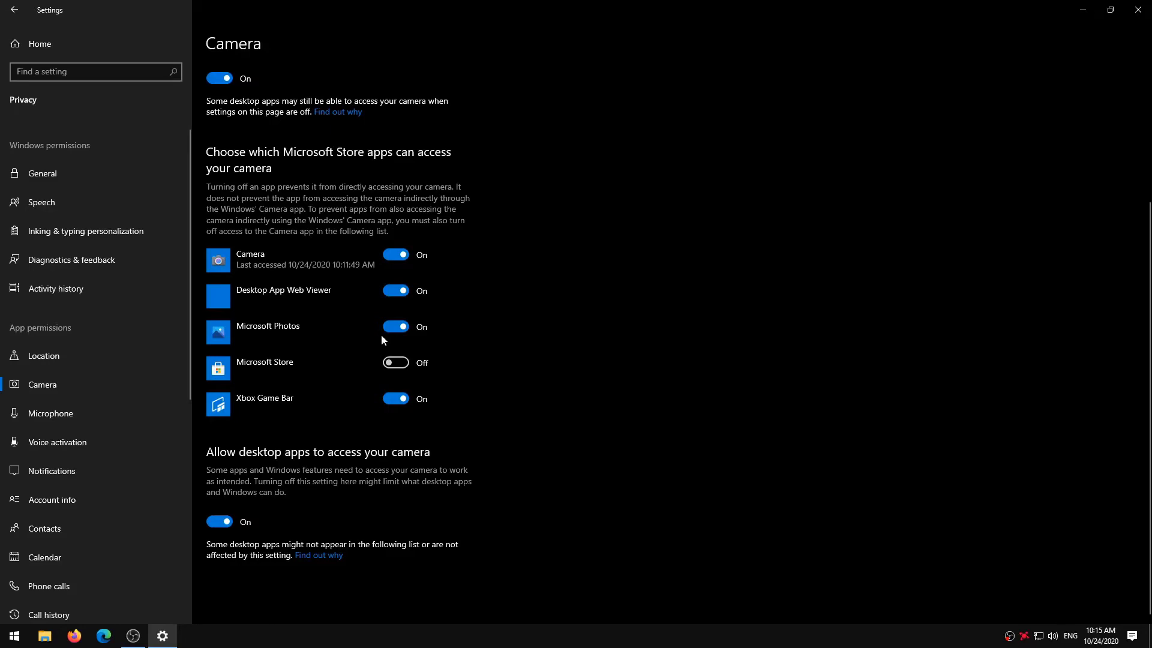
left_click(1138, 9)
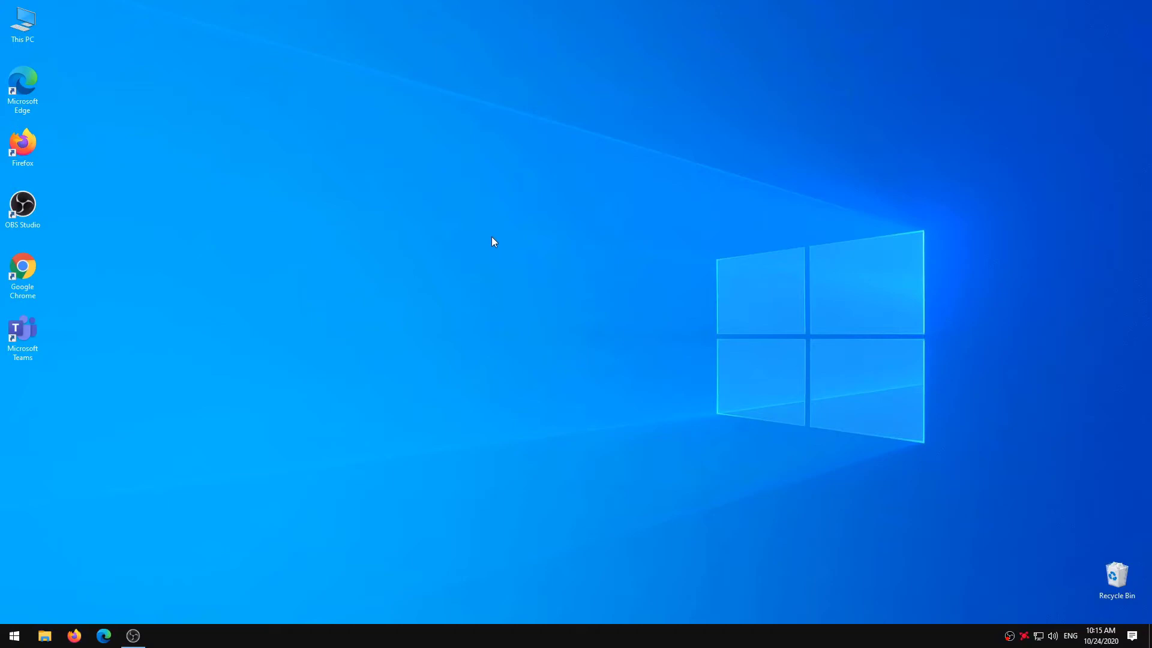
- Reset the Camera app from Settings > Apps > Camera > Advanced options, then close Settings
left_click(15, 636)
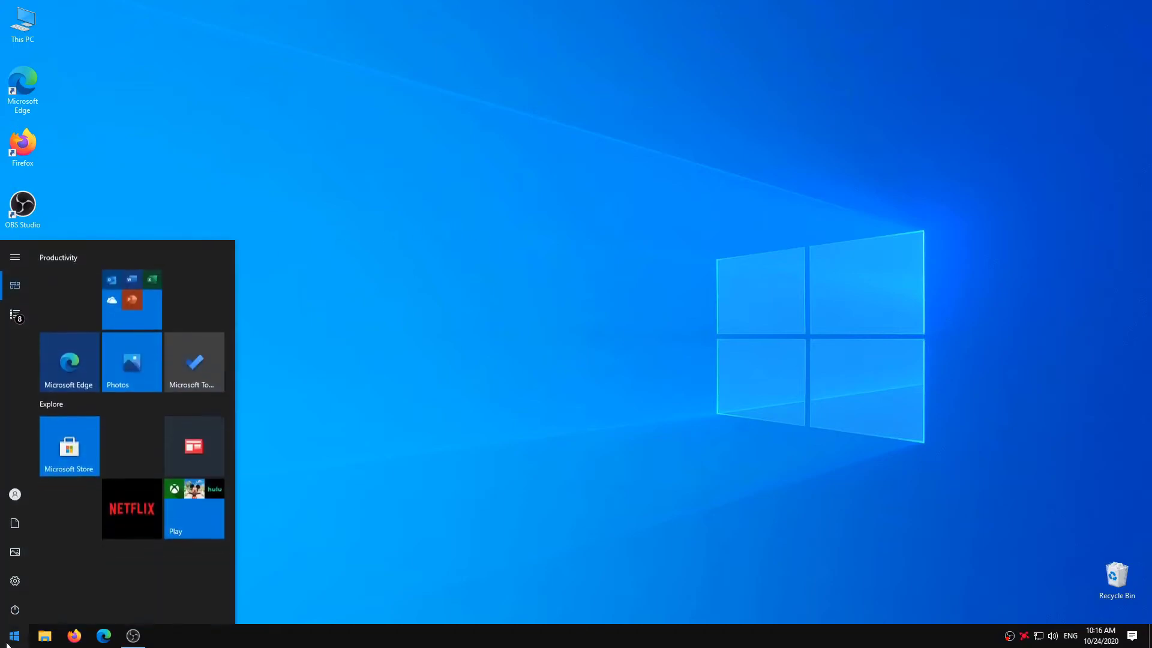
left_click(15, 582)
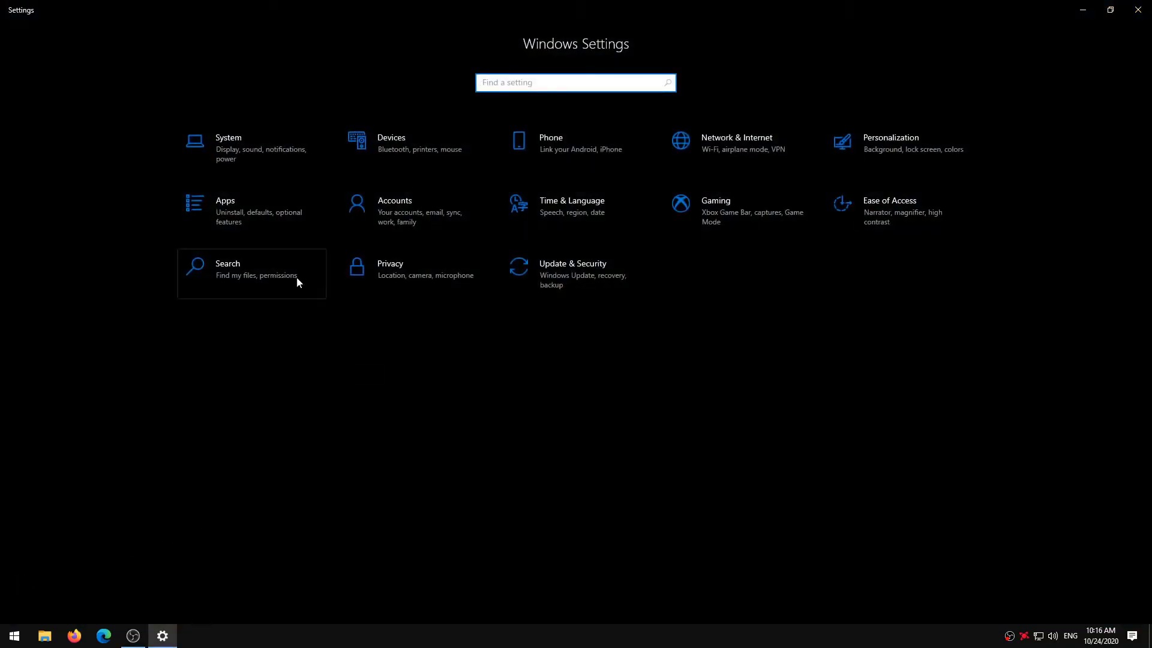
left_click(279, 220)
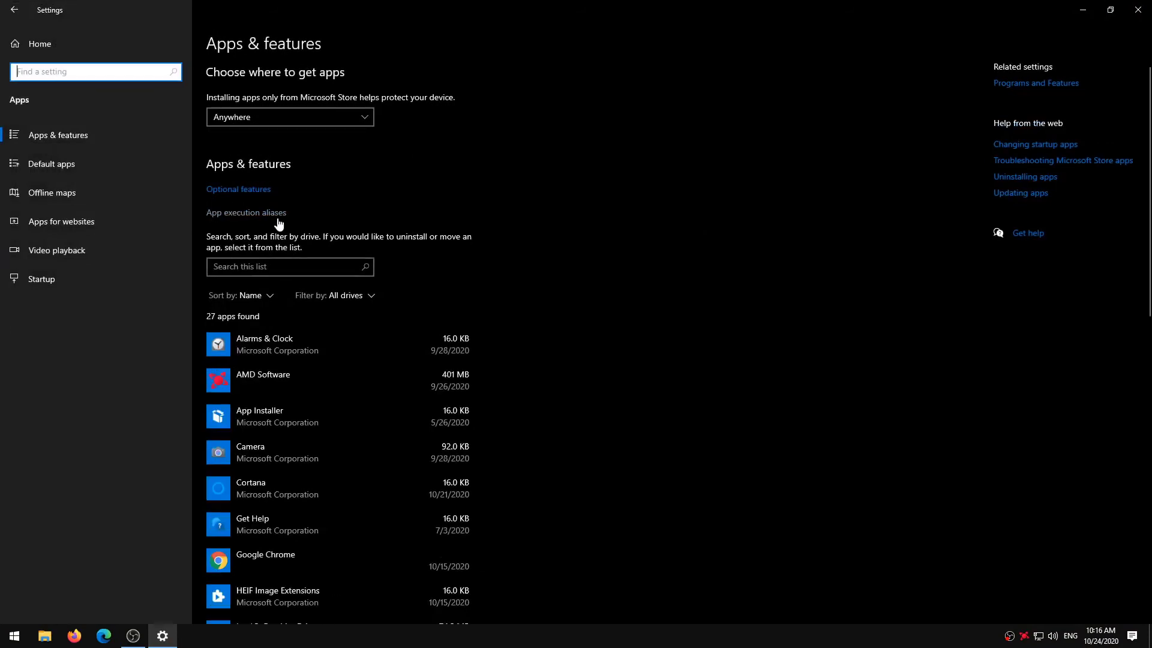
left_click(274, 453)
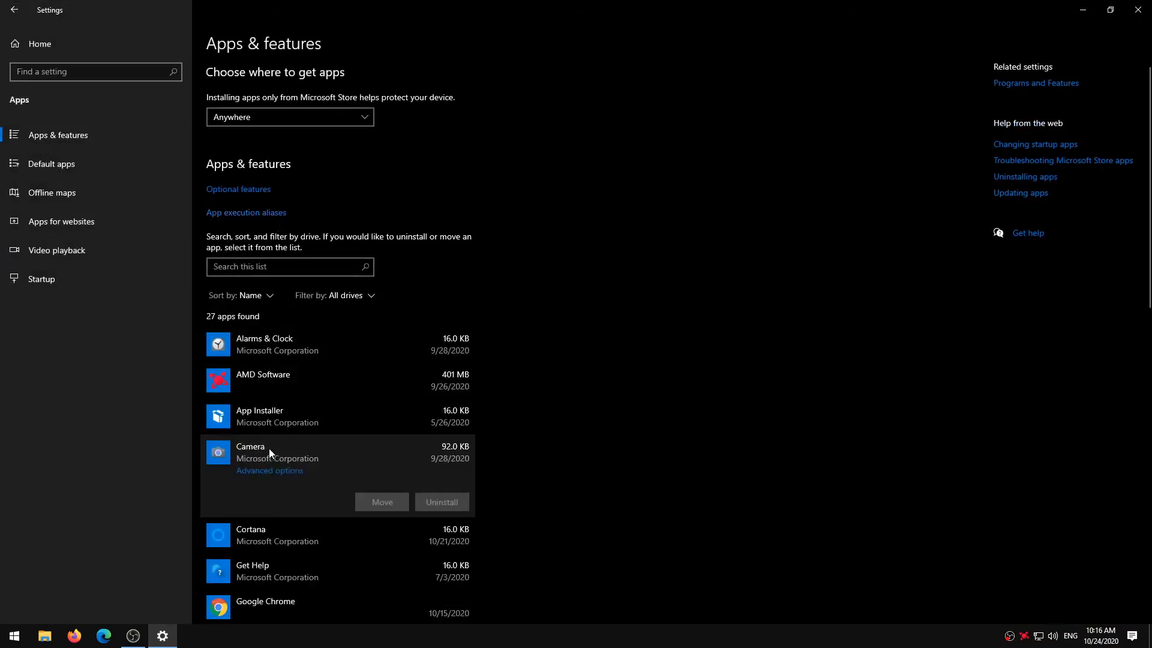
left_click(295, 470)
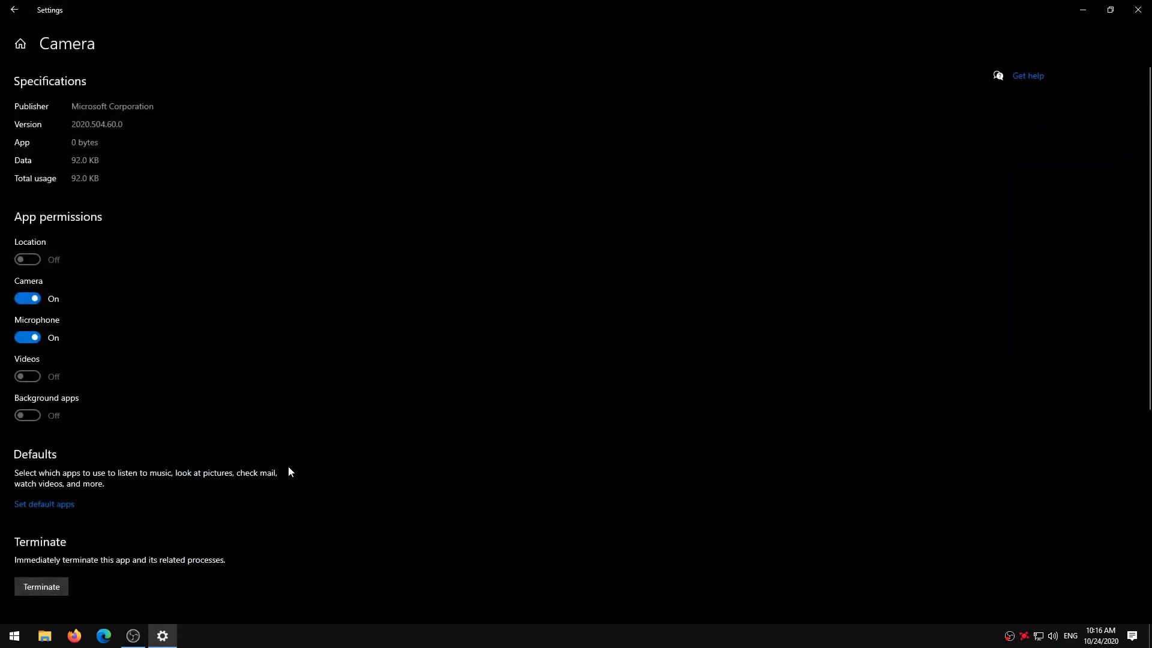
scroll(286, 465, "down", 5)
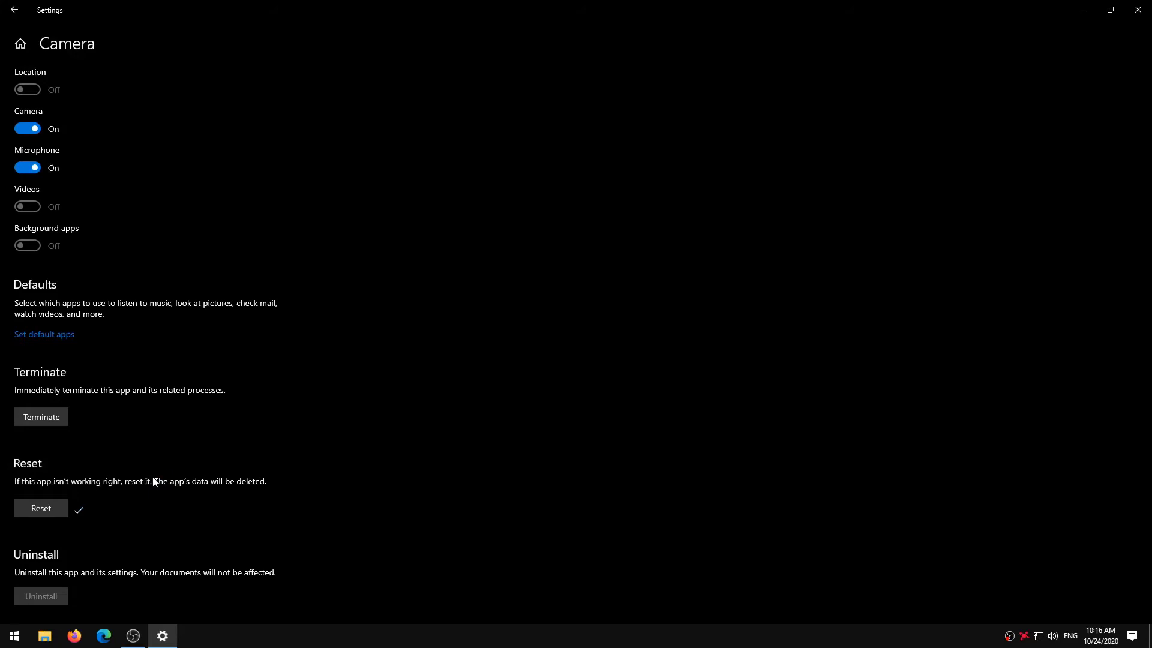
left_click(1144, 10)
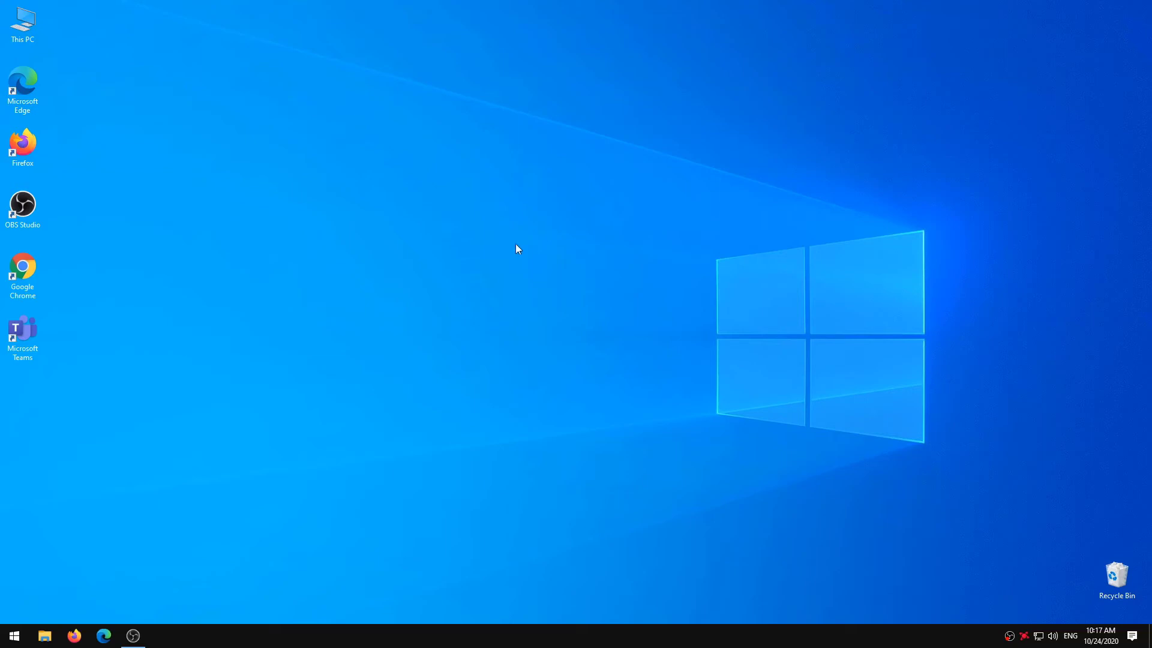
- Open Device Manager from a Start search for 'dev' and reposition its window
left_click(13, 635)
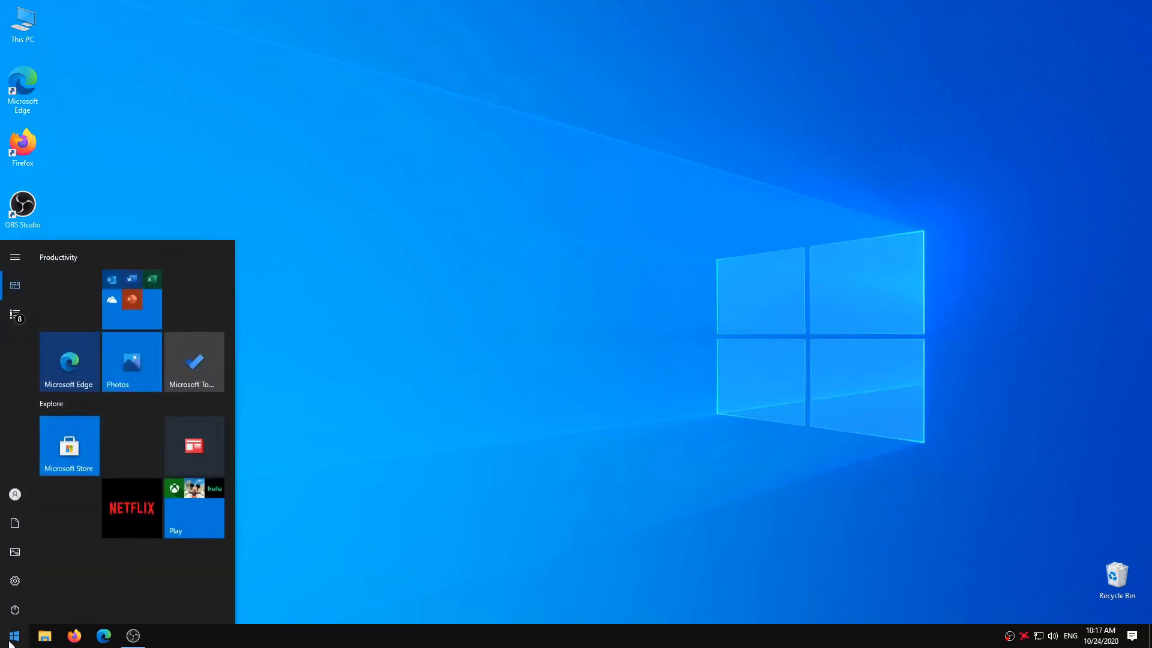
type("dev")
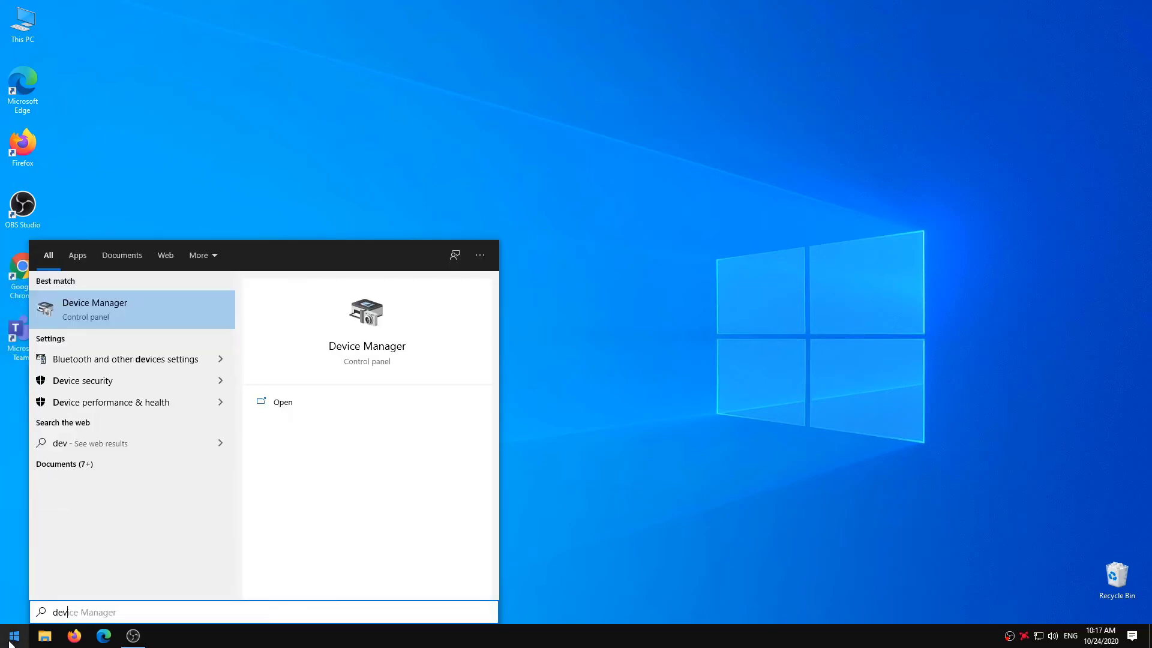
left_click(107, 310)
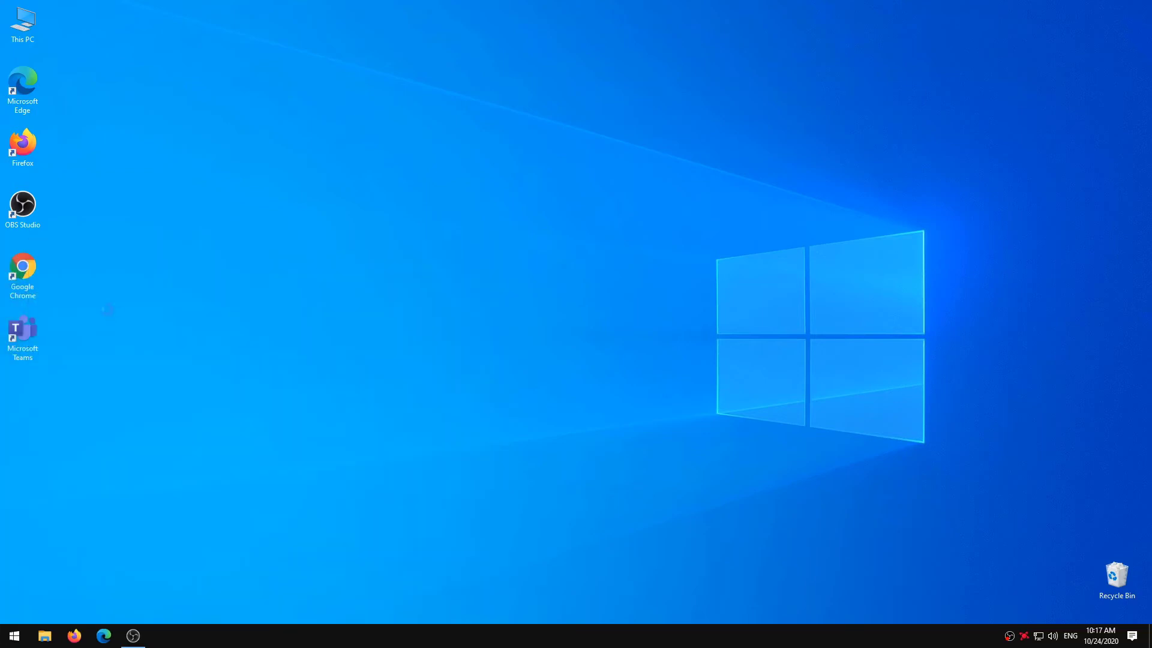
left_click_drag(386, 41, 625, 155)
- Expand Imaging devices and enable the Logitech HD Webcam C615
left_click(344, 271)
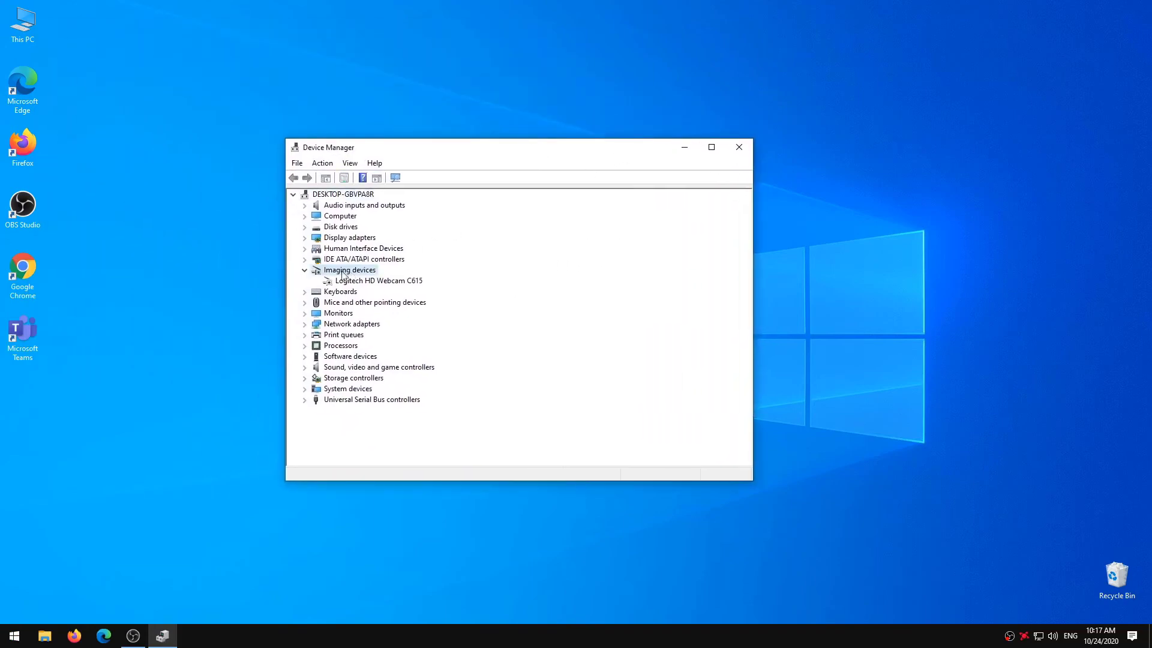
left_click(364, 283)
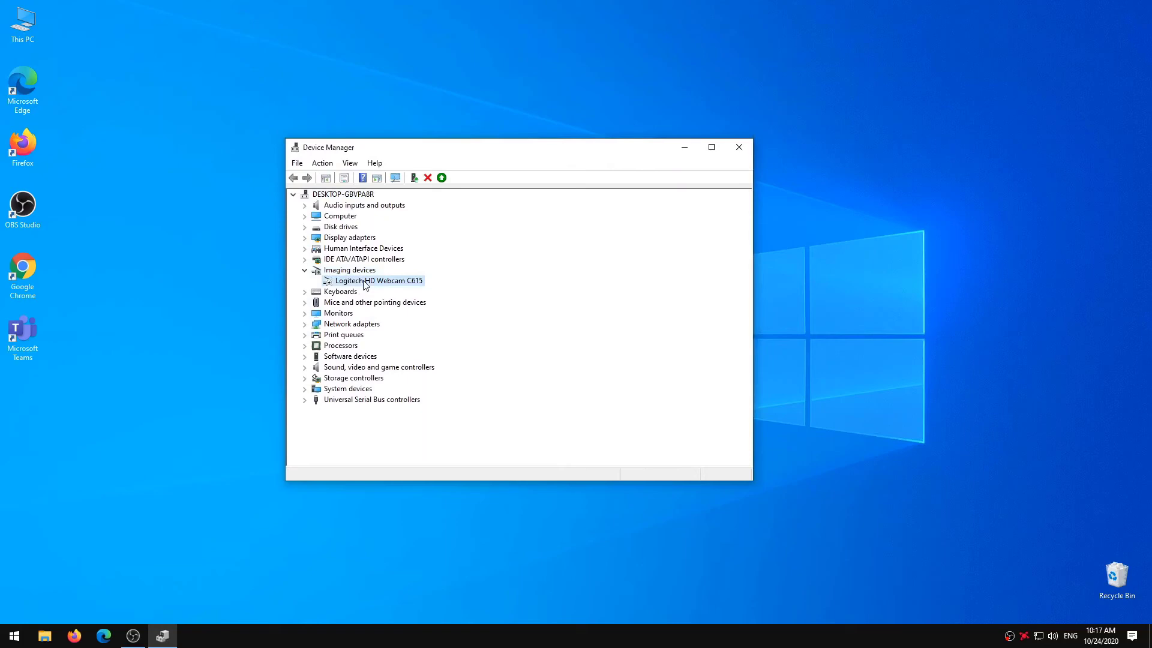
right_click(366, 285)
left_click(378, 302)
- Search automatically for an updated webcam driver, confirm the best one is installed, and close Device Manager
right_click(379, 286)
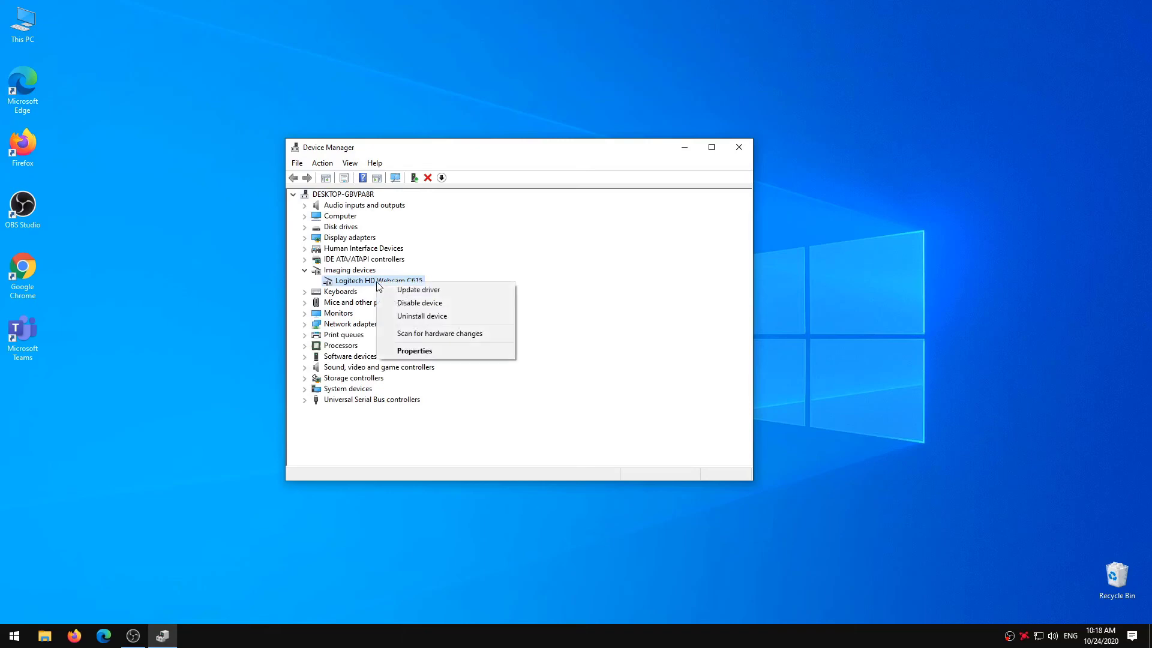
left_click(436, 292)
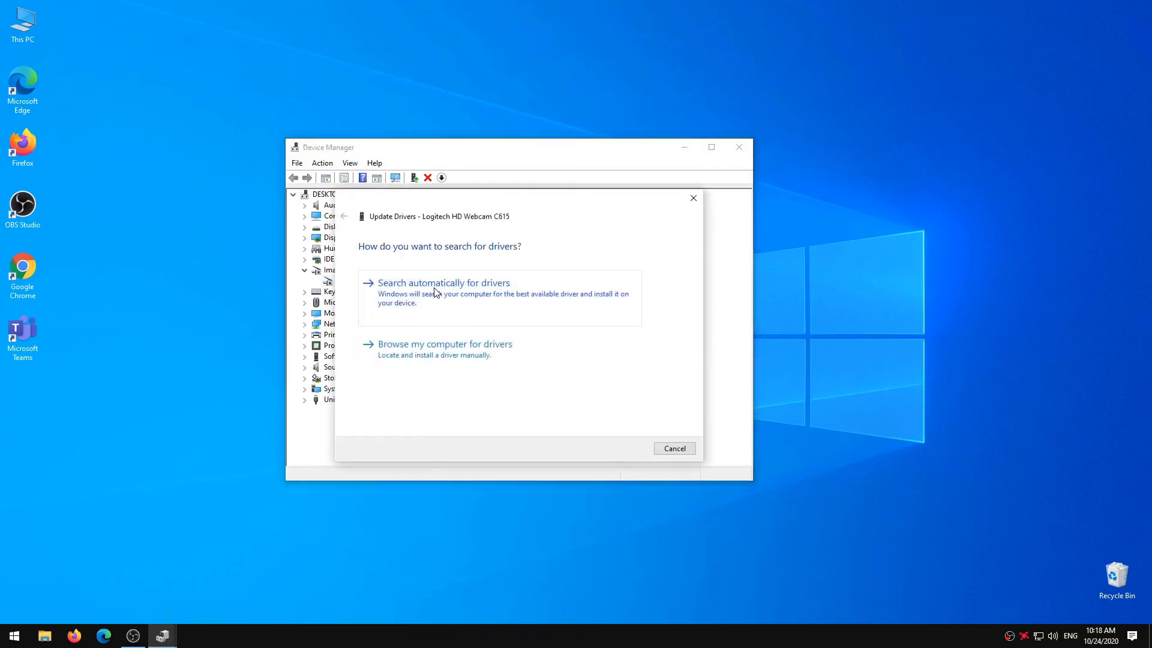
left_click(486, 304)
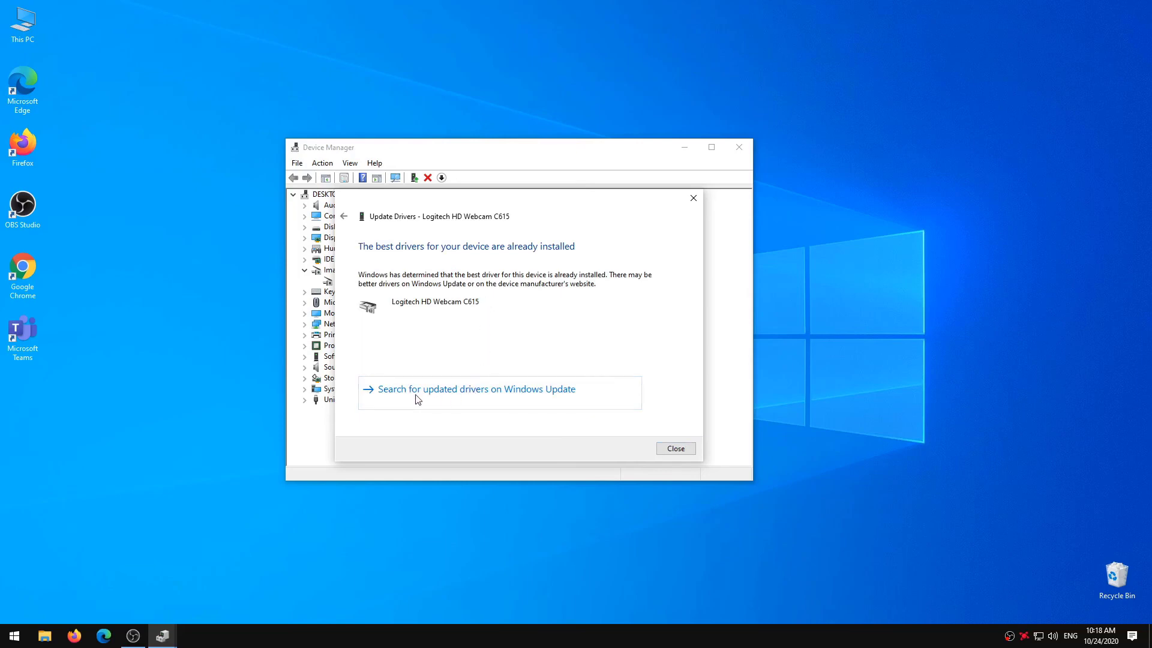
left_click(676, 449)
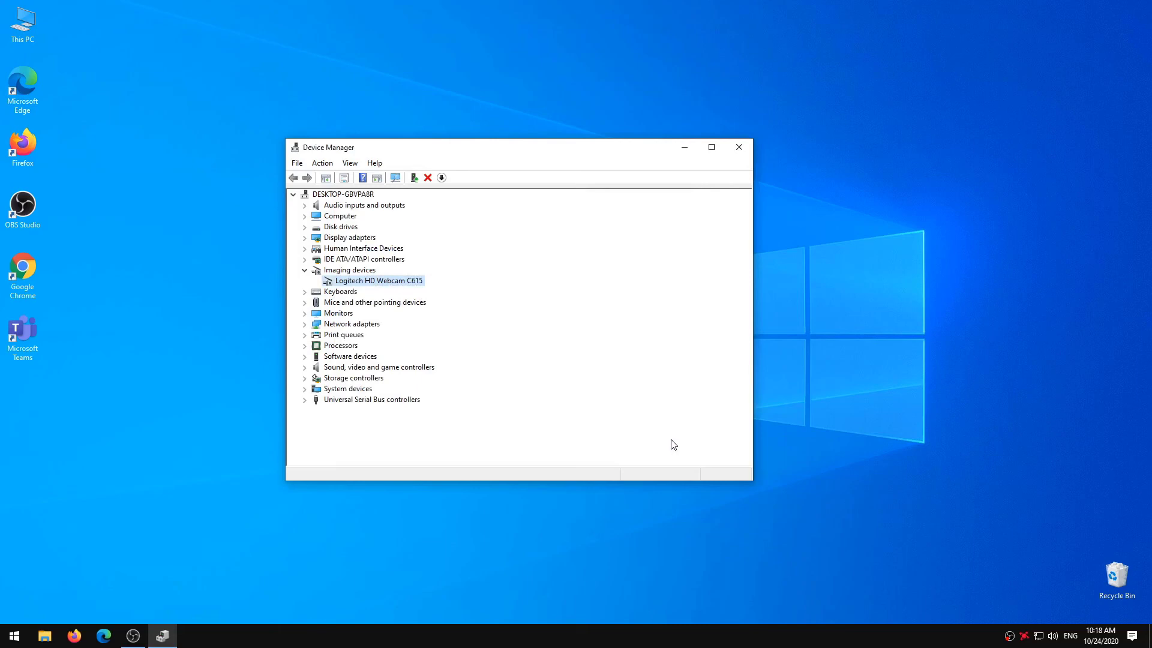
left_click(744, 148)
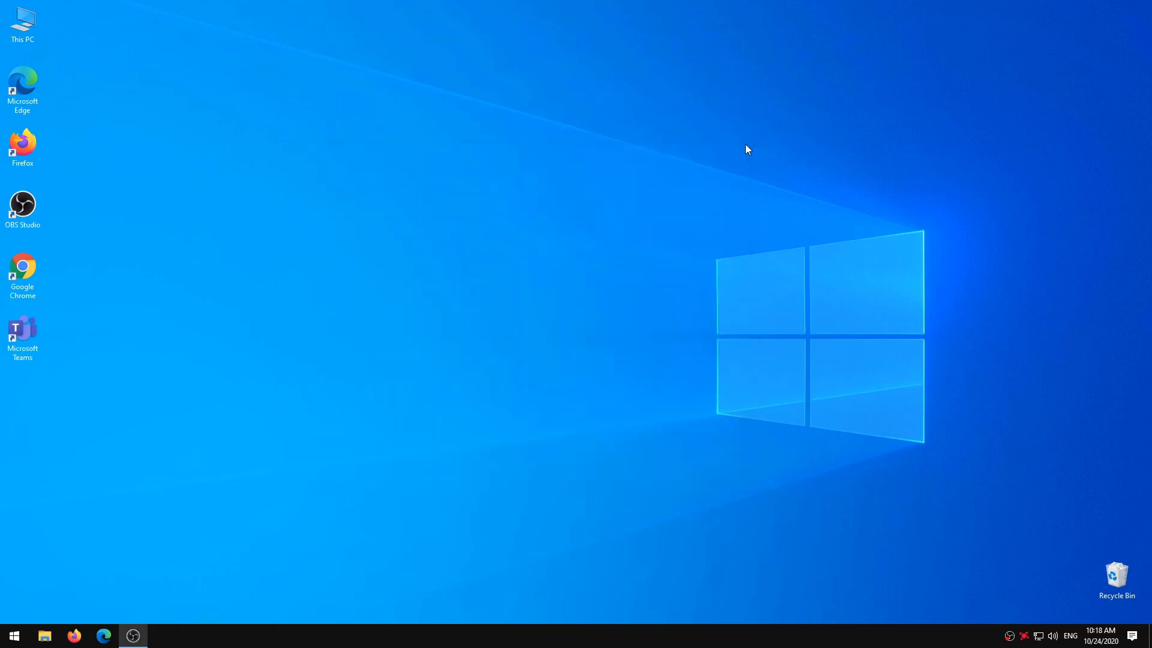
- Search the Start menu for 'ca' so the Camera app appears as the best match
left_click(9, 635)
mouse_move(2, 625)
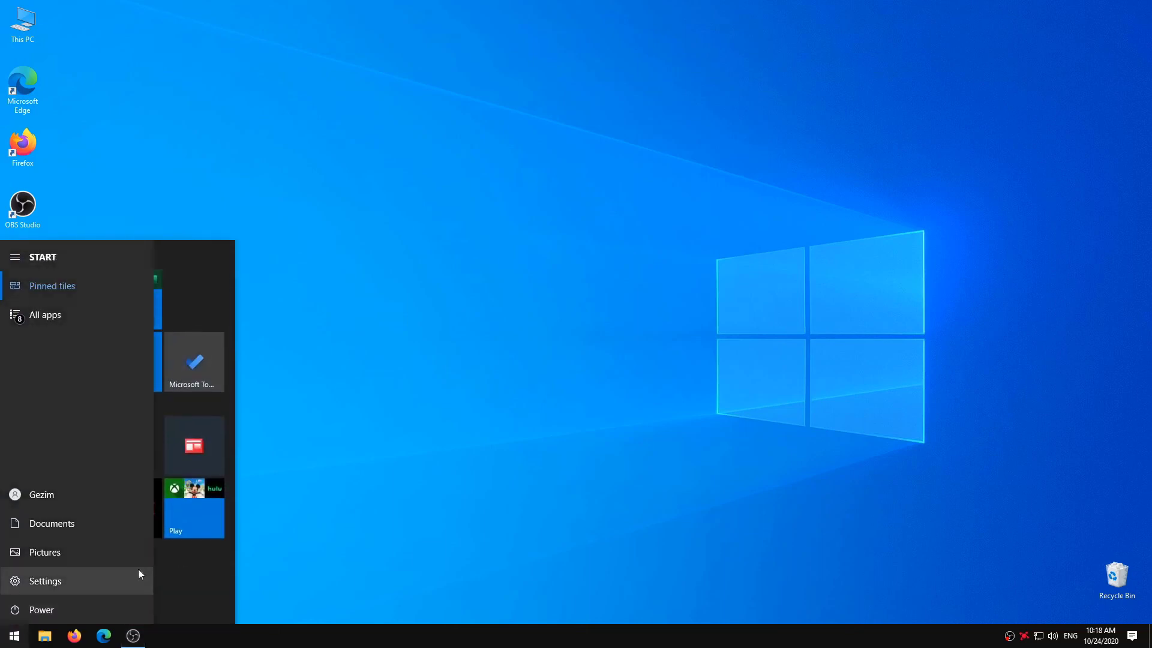
type("ca")
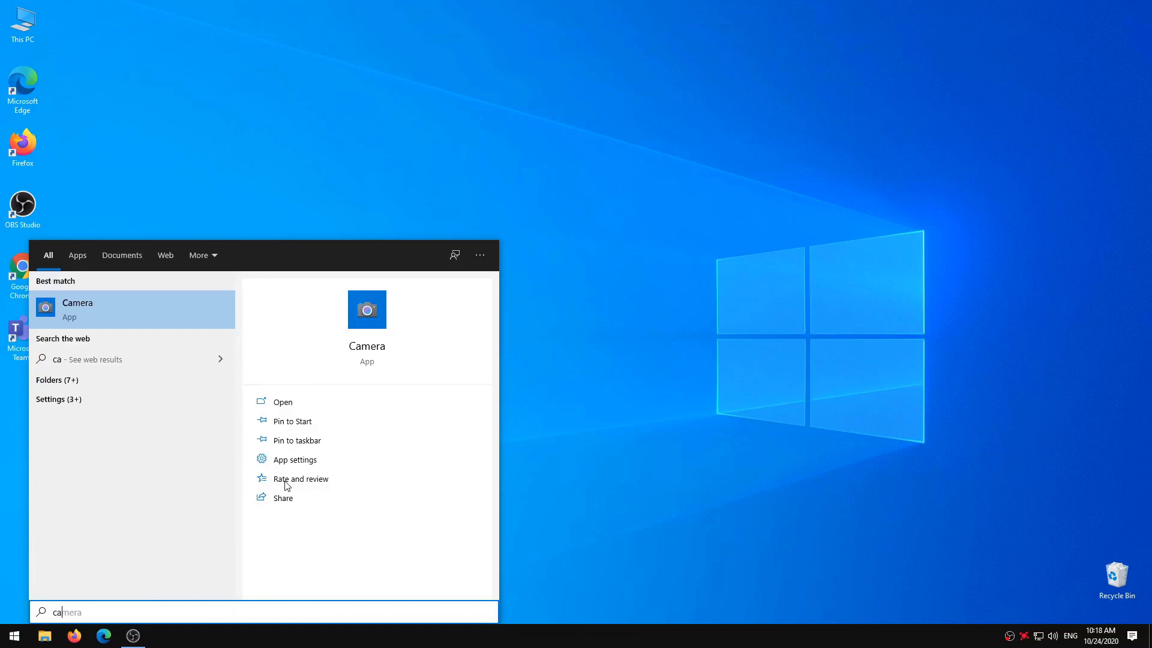